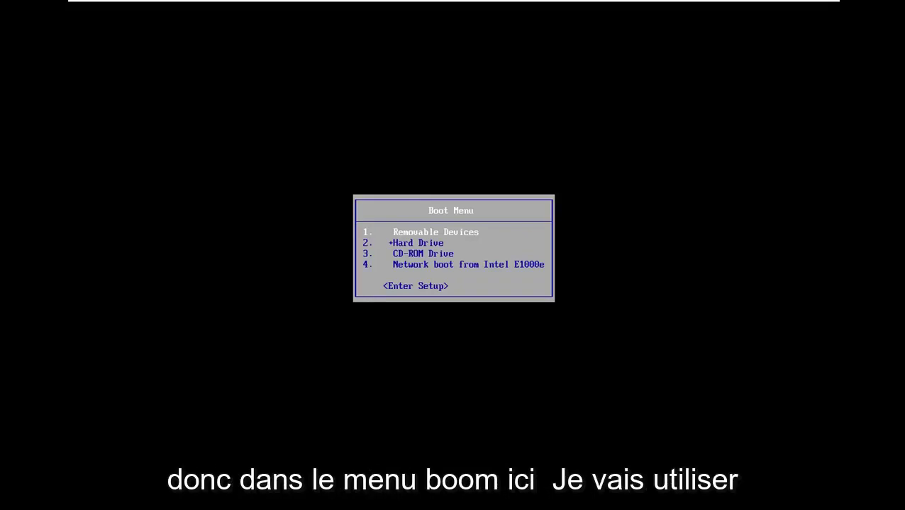
Boot the computer from the CD-ROM drive to start the Windows installation media.
{"action": "key", "text": "Down"}
{"action": "key", "text": "Down"}
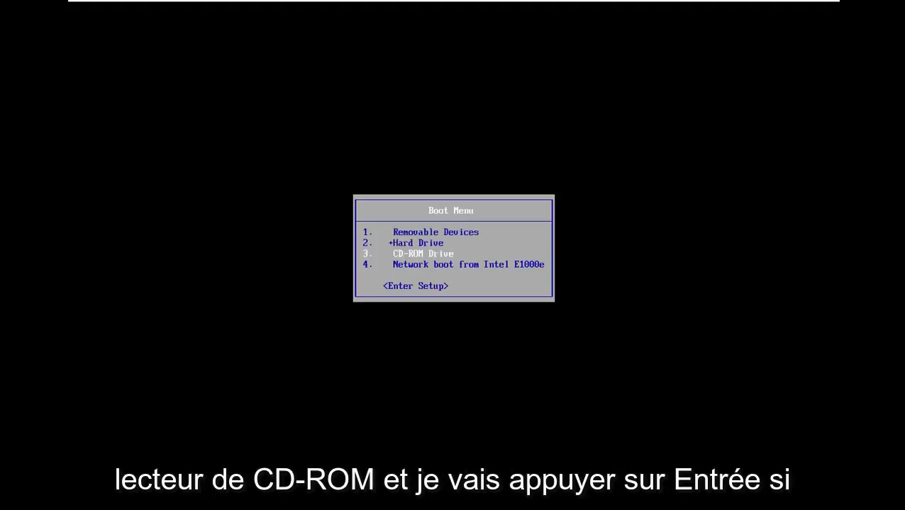
{"action": "key", "text": "Return"}
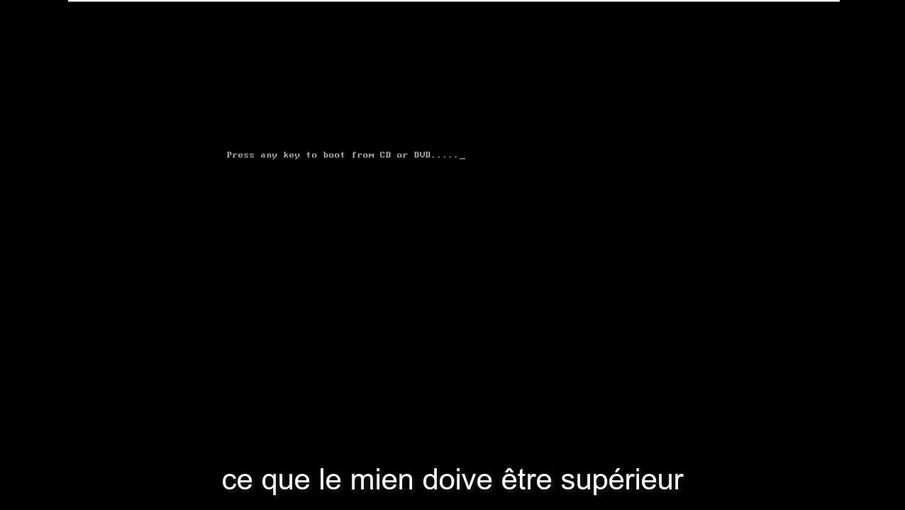
{"action": "key", "text": "Return"}
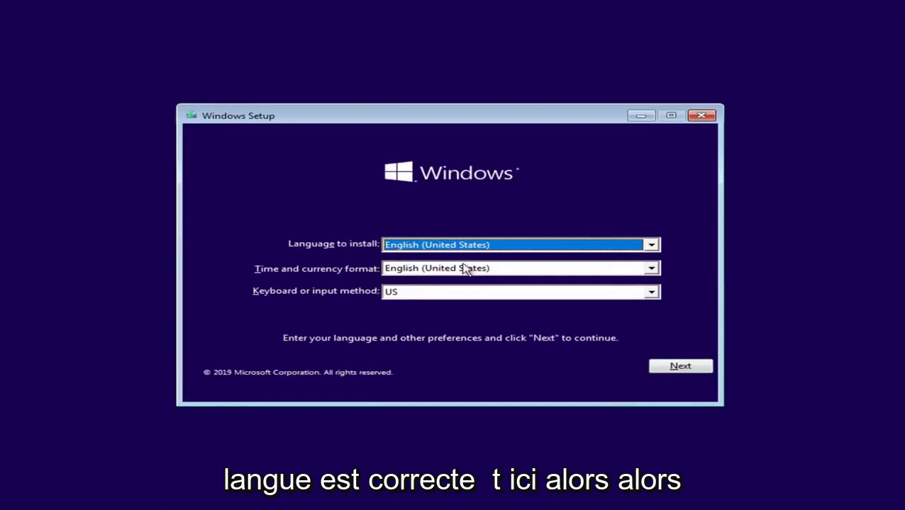
Keep the default language settings, enter the computer repair environment and run Startup Repair on Windows 10.
{"action": "left_click", "coordinate": [685, 367]}
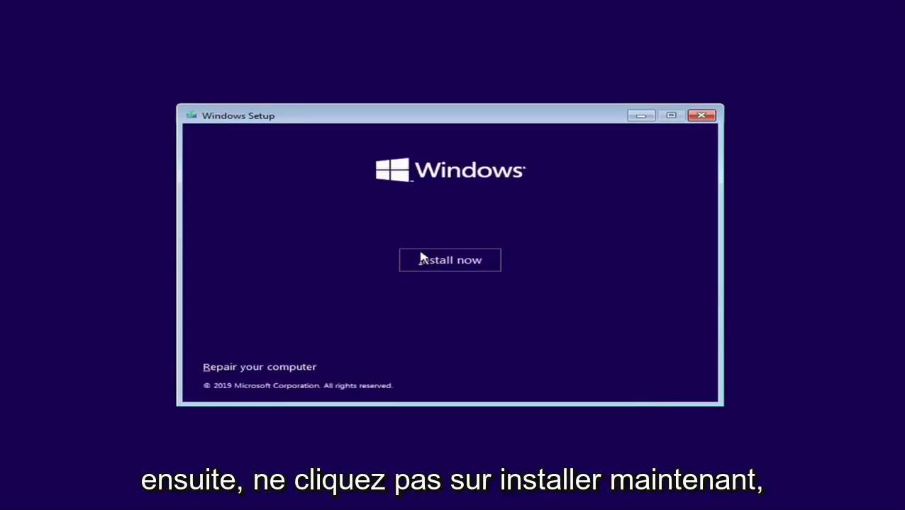
{"action": "left_click", "coordinate": [225, 368]}
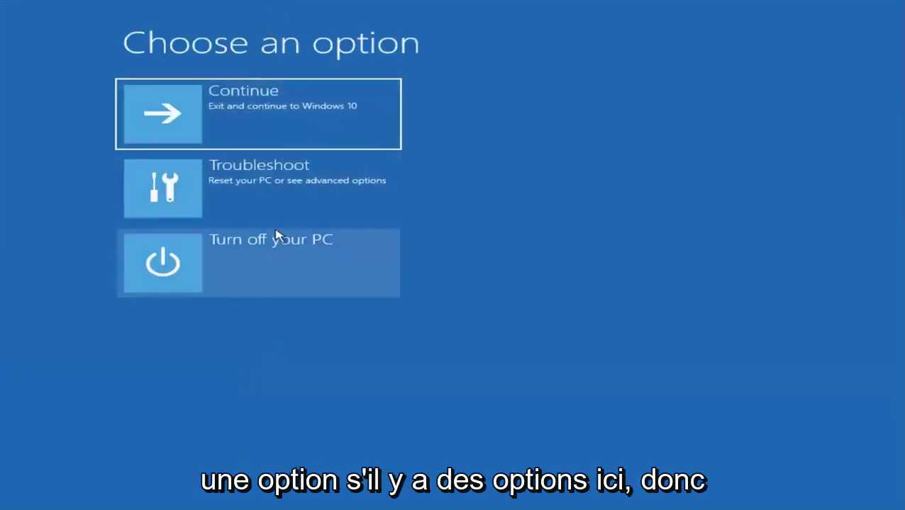
{"action": "left_click", "coordinate": [207, 188]}
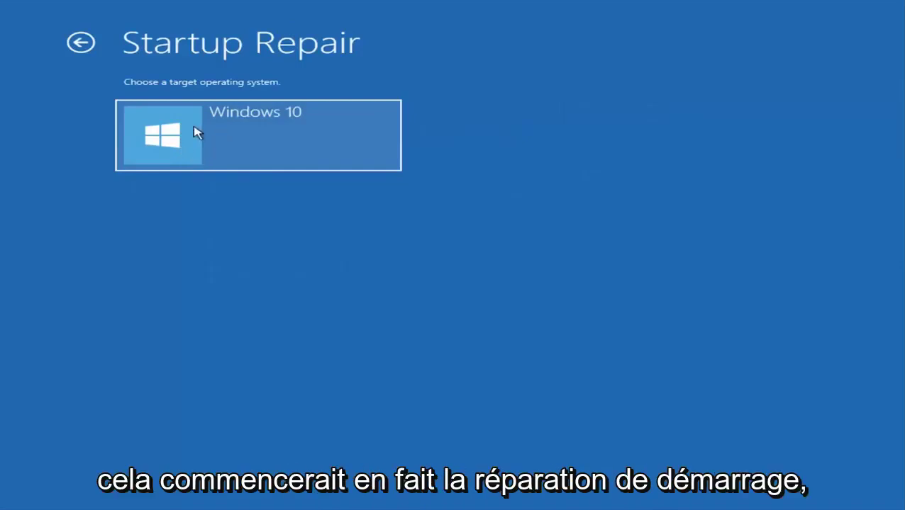
{"action": "left_click", "coordinate": [199, 142]}
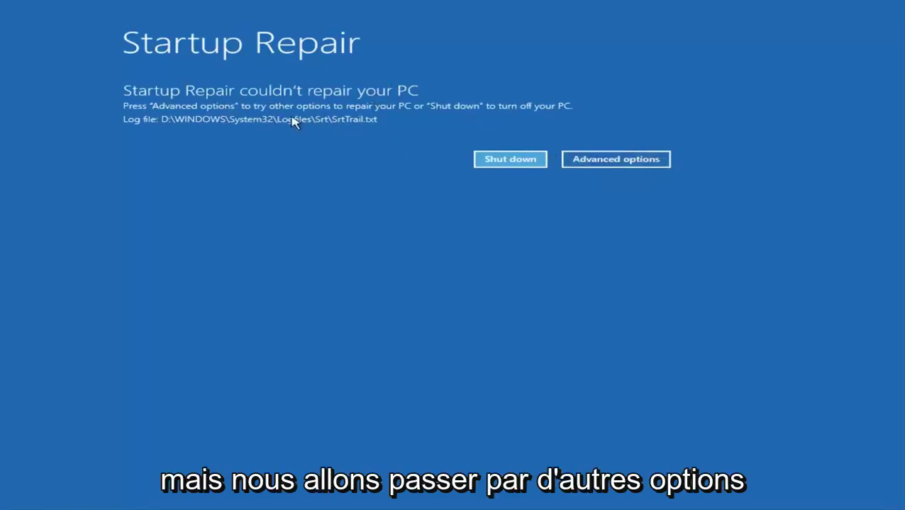
Start System Restore for Windows 10 from the advanced options and choose the "Before Updates" restore point of 8/13/2019 10:26:02 AM.
{"action": "left_click", "coordinate": [595, 165]}
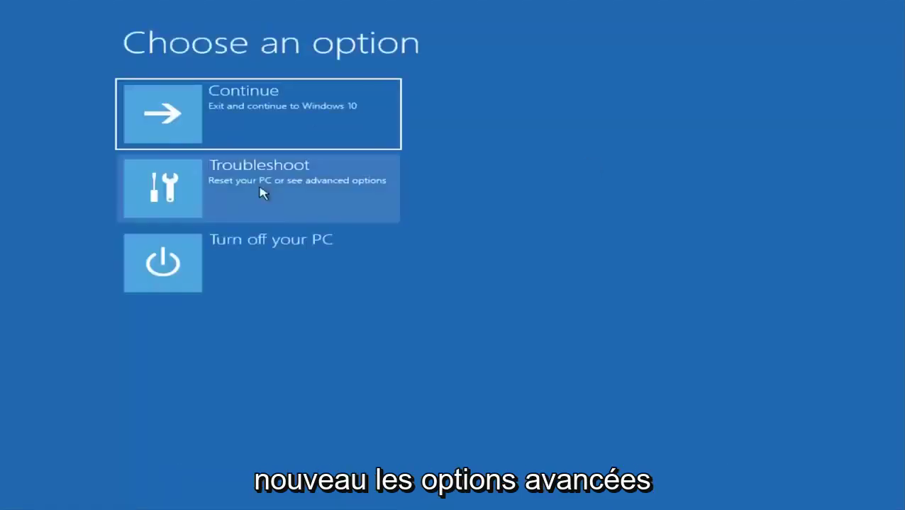
{"action": "left_click", "coordinate": [197, 182]}
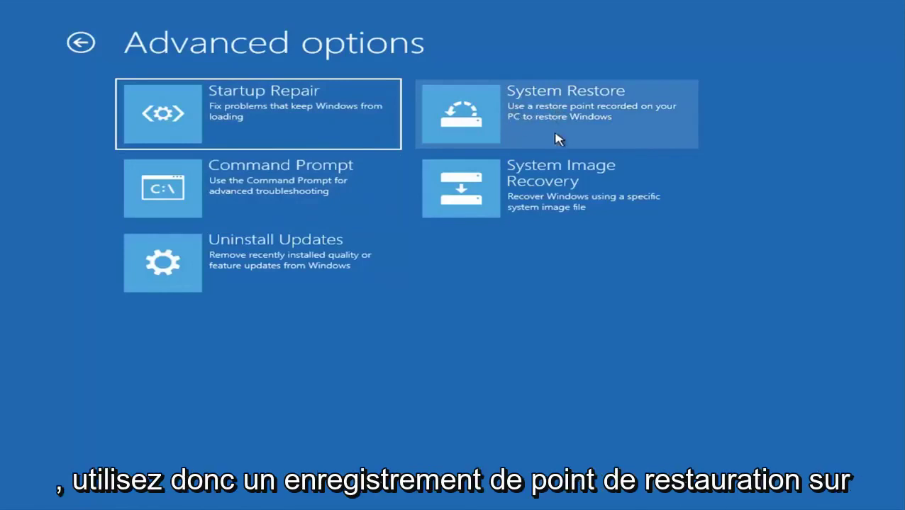
{"action": "left_click", "coordinate": [509, 115]}
{"action": "left_click", "coordinate": [206, 150]}
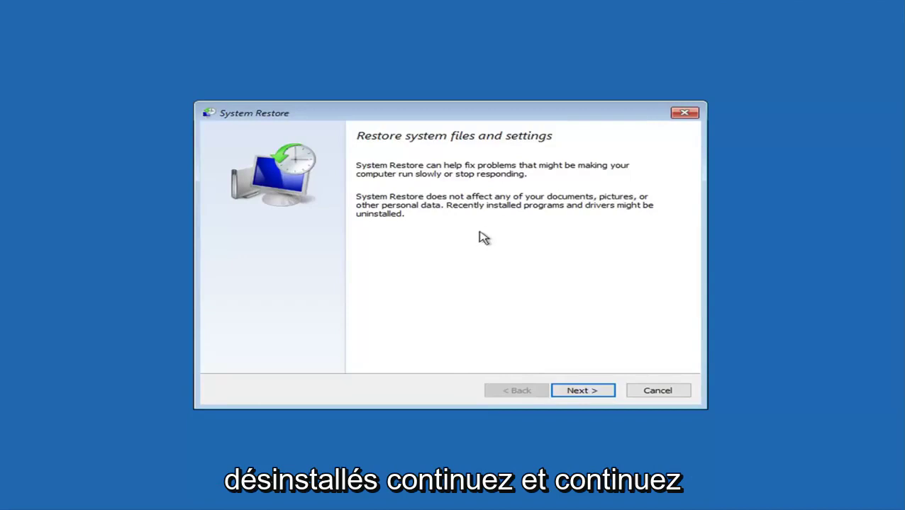
{"action": "left_click", "coordinate": [578, 392]}
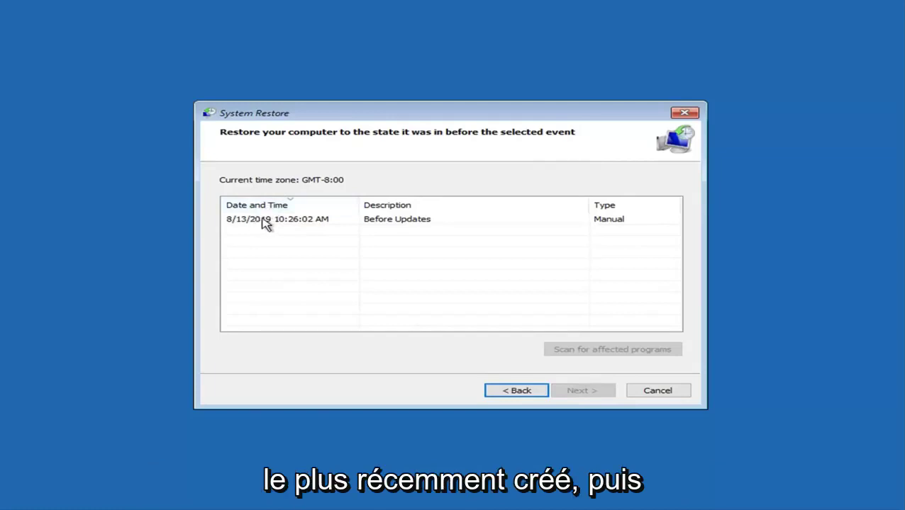
{"action": "left_click", "coordinate": [268, 221]}
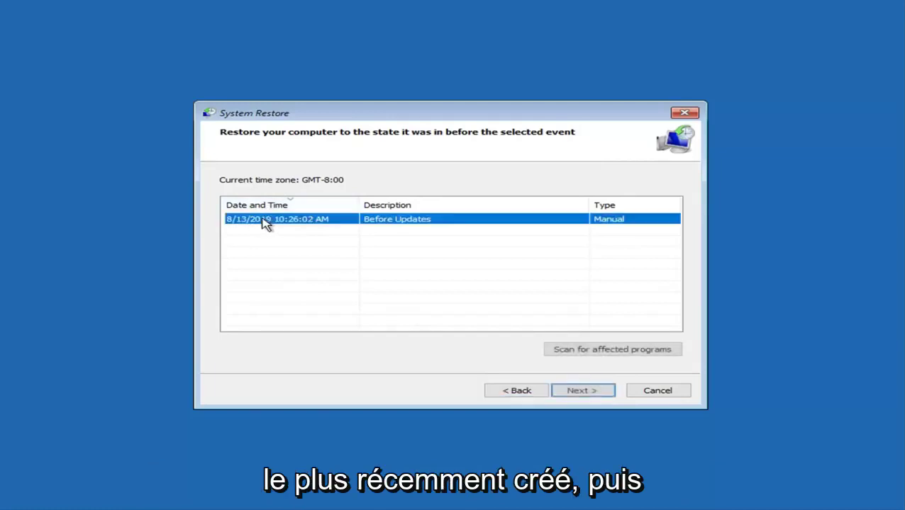
{"action": "left_click", "coordinate": [569, 392]}
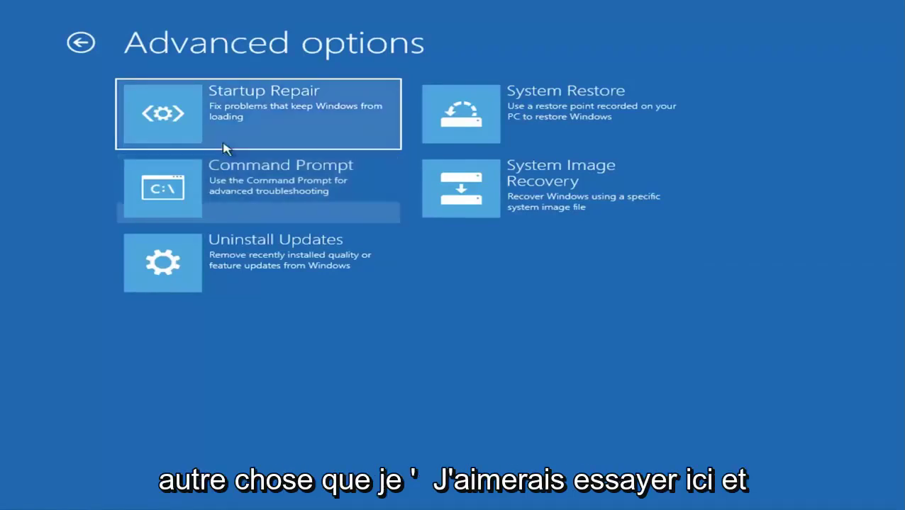
Review the available choices for uninstalling Windows updates and return to the advanced options.
{"action": "left_click", "coordinate": [217, 279]}
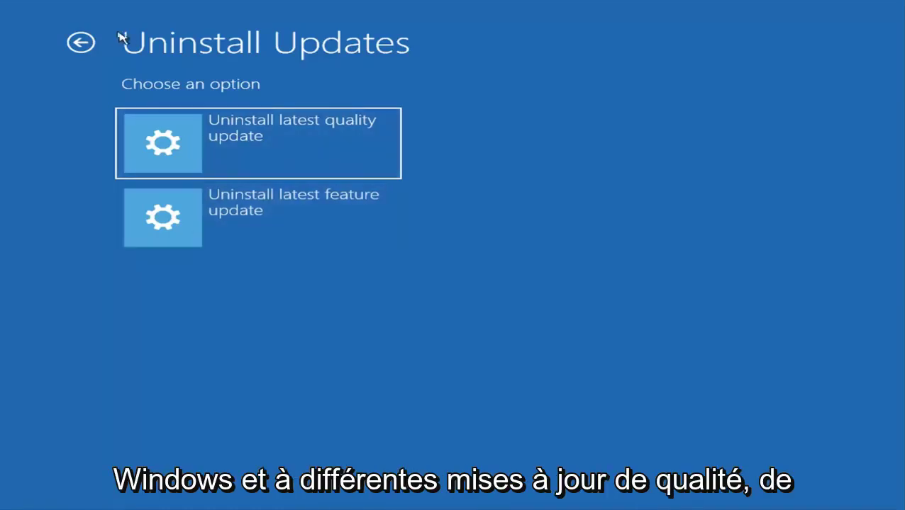
{"action": "left_click", "coordinate": [78, 41]}
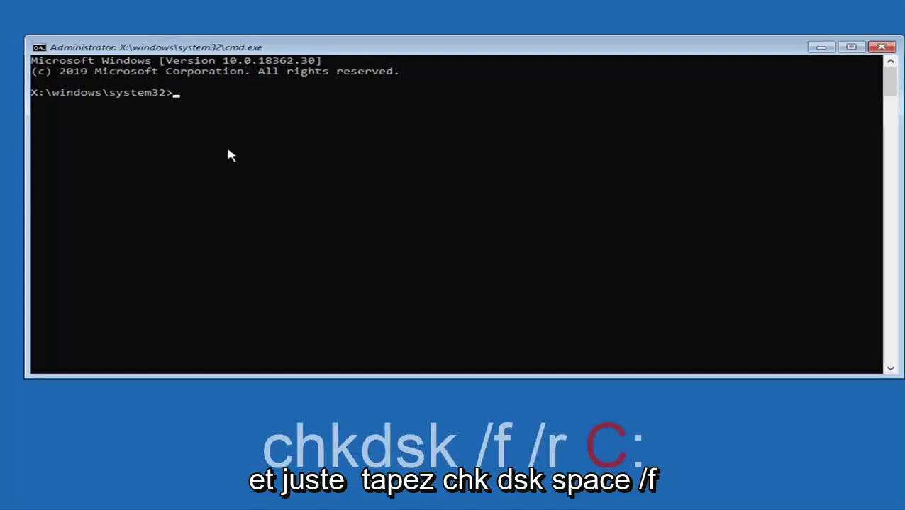
Check the Windows drive for errors by running chkdsk /f /r C: in the Command Prompt, review the report and close the console.
{"action": "type", "text": "chkd"}
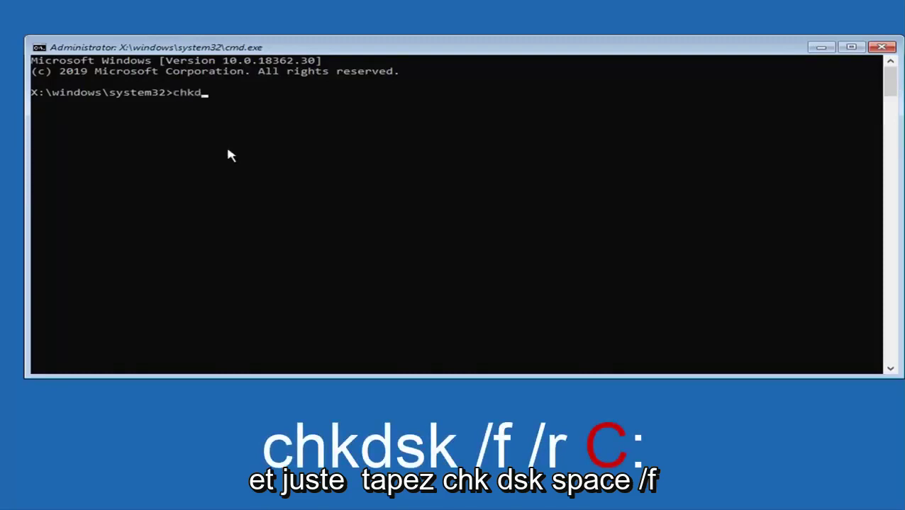
{"action": "type", "text": "sk /f"}
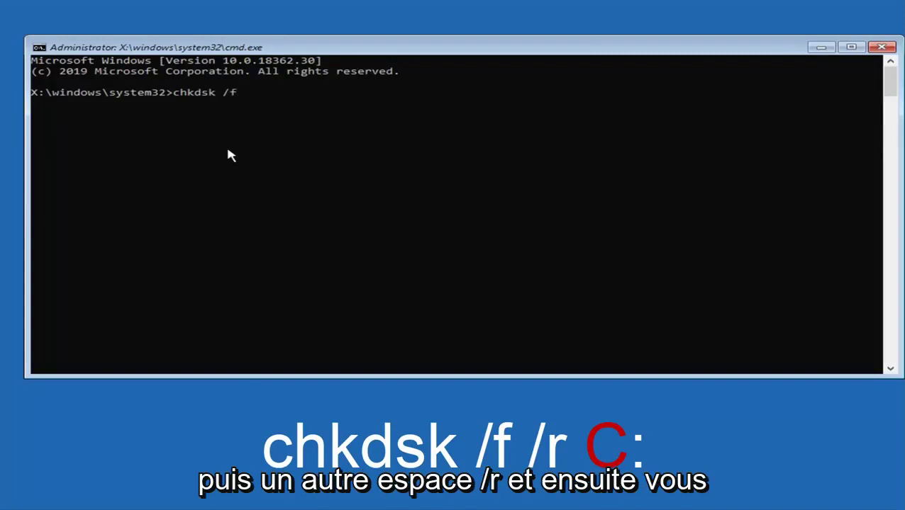
{"action": "type", "text": " /r"}
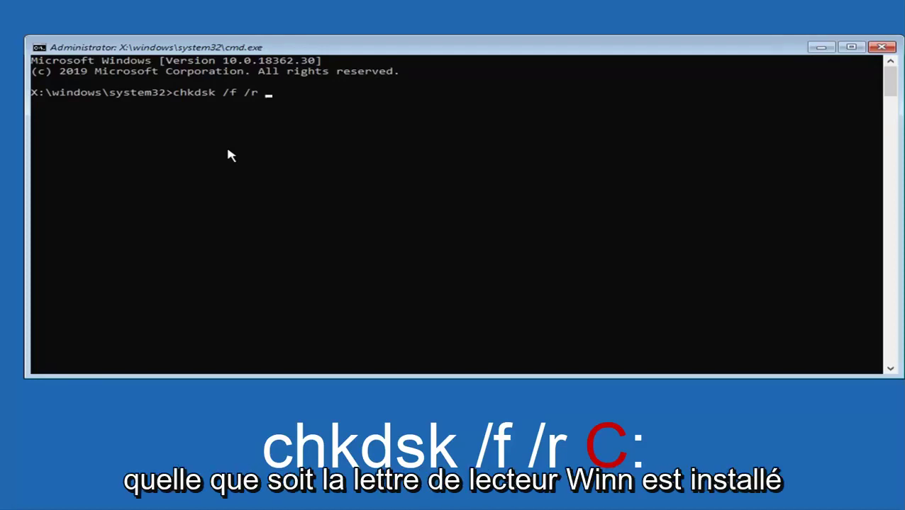
{"action": "type", "text": "C"}
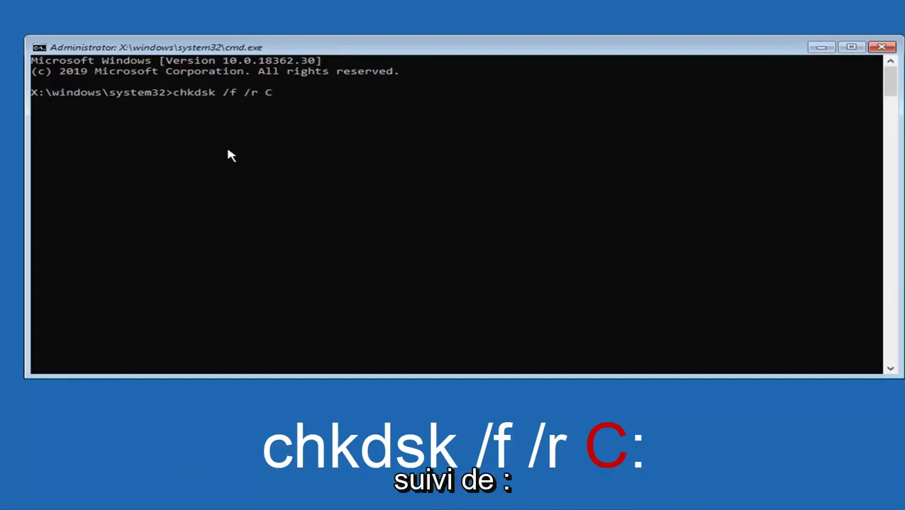
{"action": "type", "text": ":"}
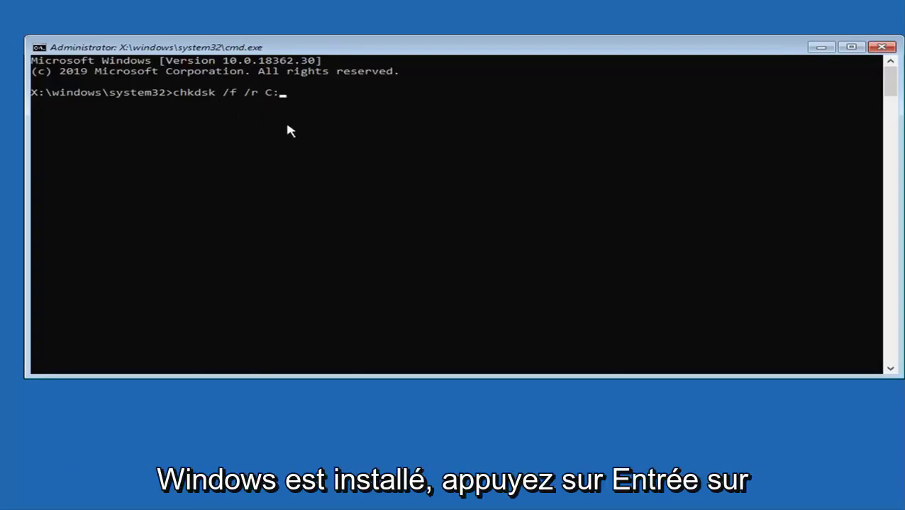
{"action": "key", "text": "Return"}
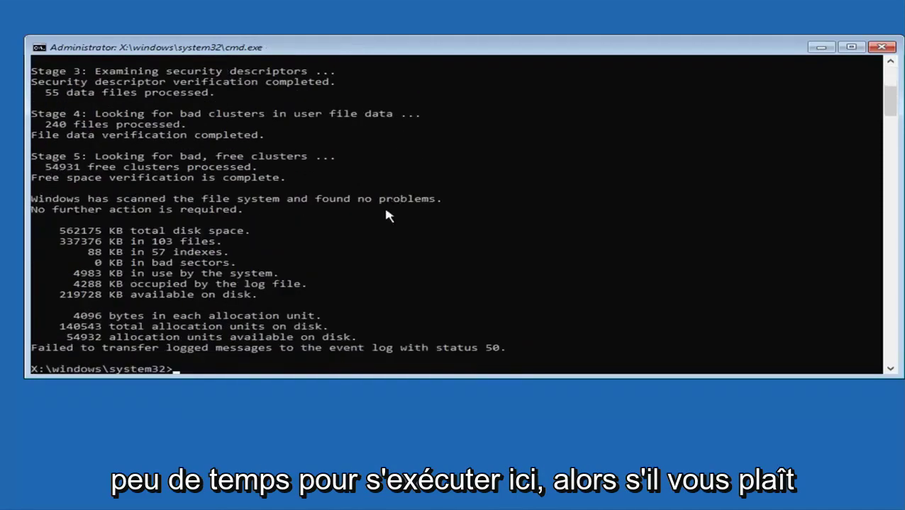
{"action": "scroll", "coordinate": [434, 282], "scroll_direction": "up", "scroll_amount": 1}
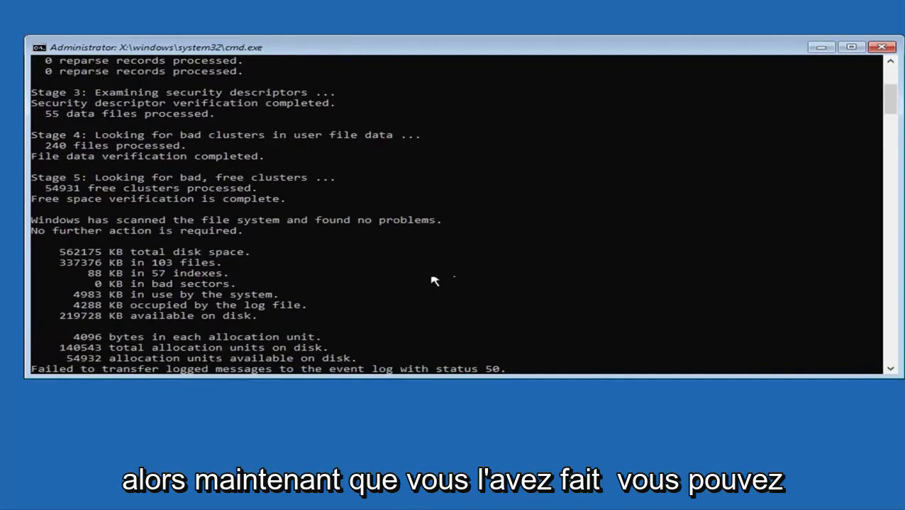
{"action": "left_click", "coordinate": [882, 47]}
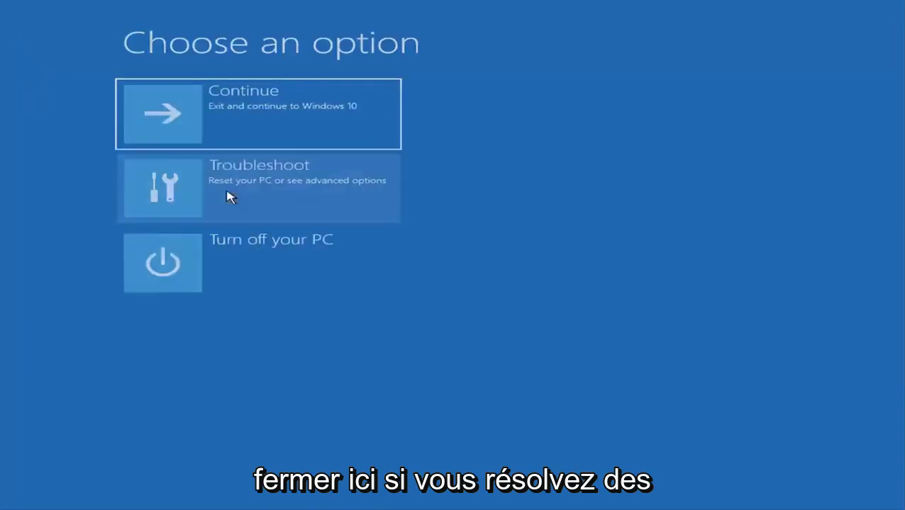
Reopen the Command Prompt from the troubleshooting options, run sfc /scannow to scan the system files, and close the console.
{"action": "left_click", "coordinate": [228, 195]}
{"action": "left_click", "coordinate": [201, 195]}
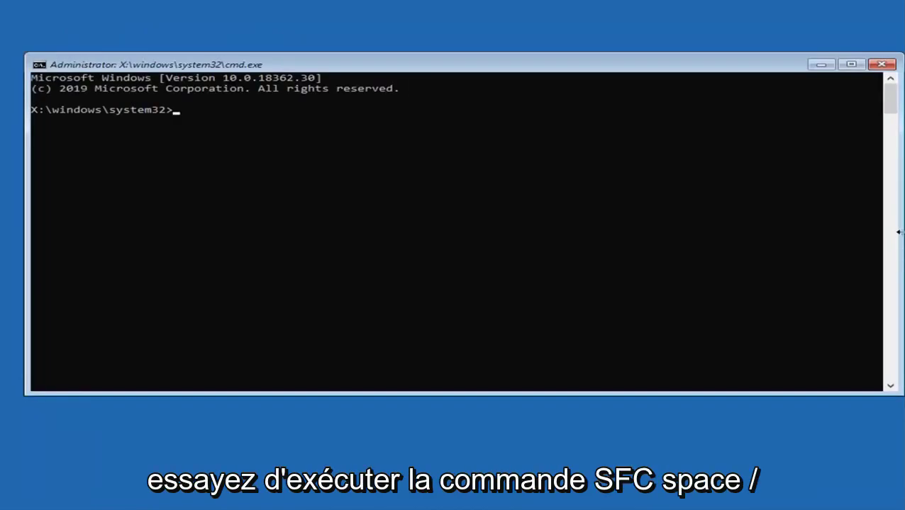
{"action": "left_click", "coordinate": [204, 121]}
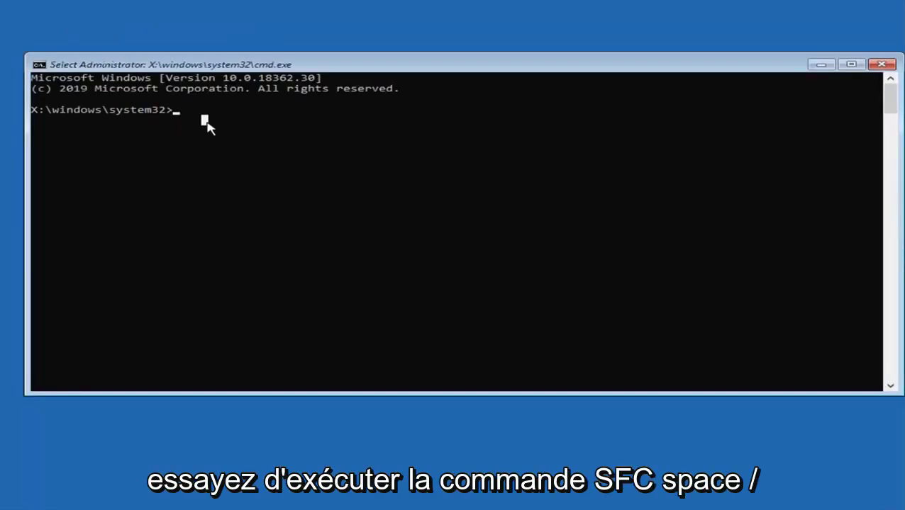
{"action": "type", "text": "sfc /"}
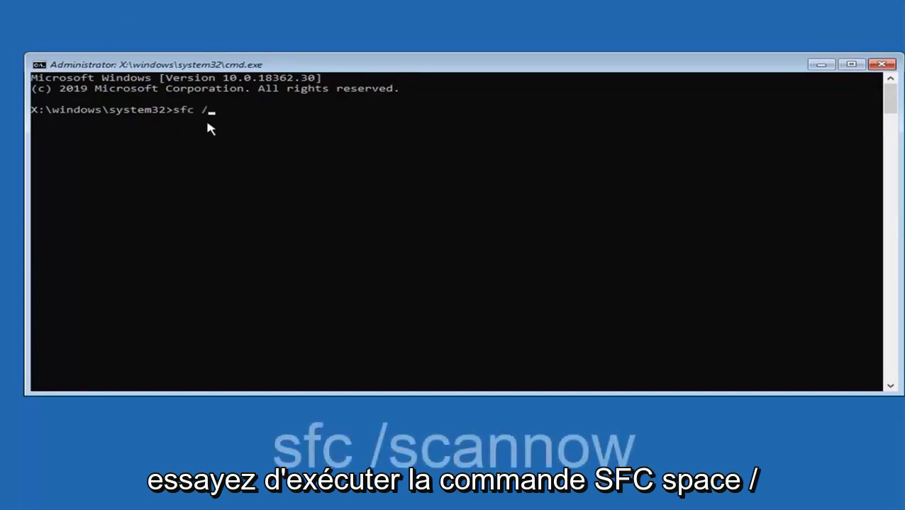
{"action": "type", "text": "scannow"}
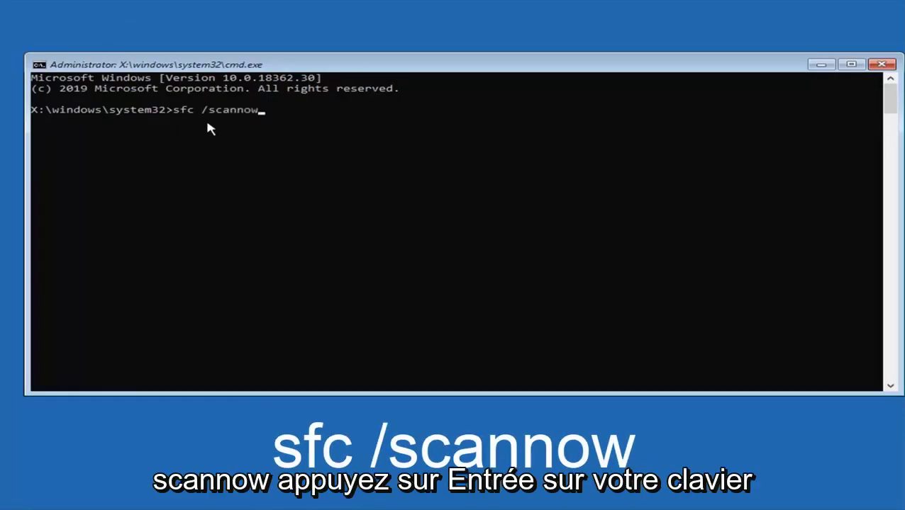
{"action": "key", "text": "Return"}
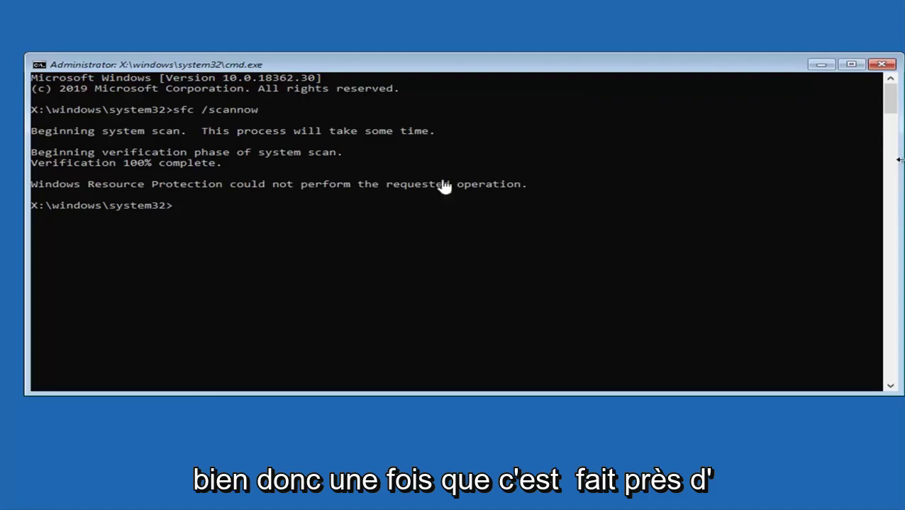
{"action": "left_click", "coordinate": [884, 67]}
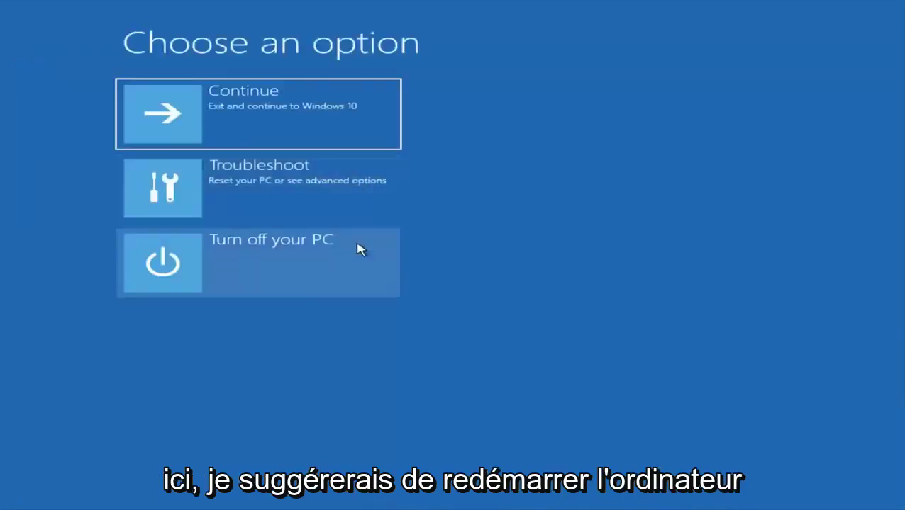